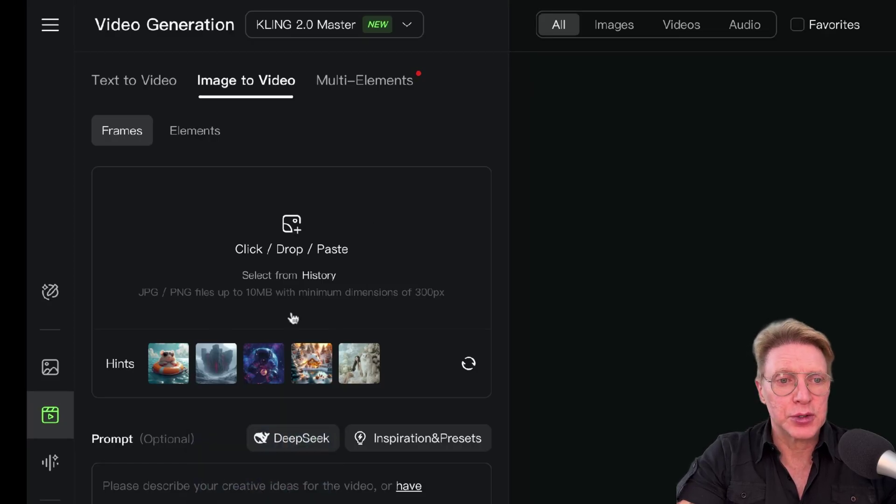
- Load the mini panda hint image as the start frame with its sample prompt, and select the whole prompt text
key("ctrl+v")
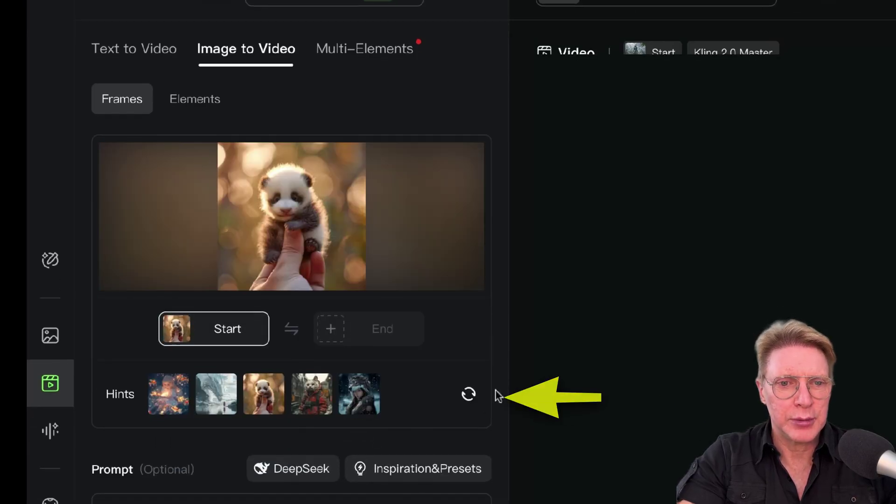
scroll(496, 400, "down", 2)
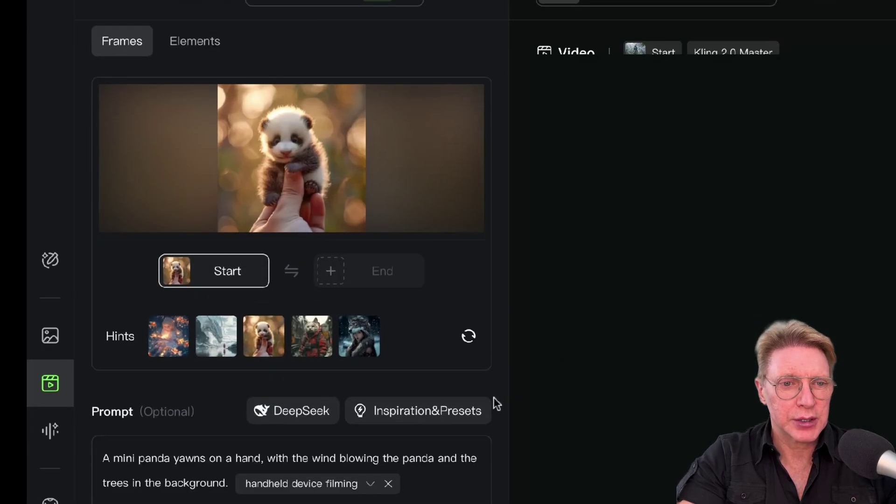
scroll(494, 397, "down", 2)
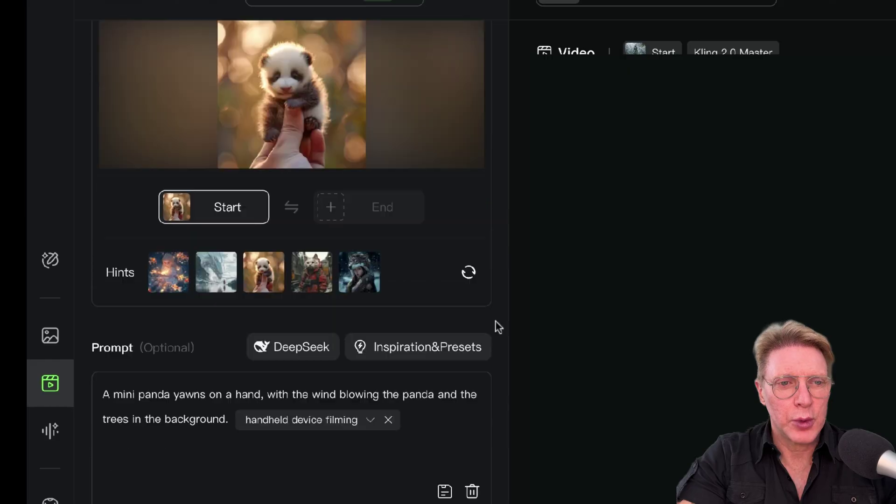
left_click(184, 433)
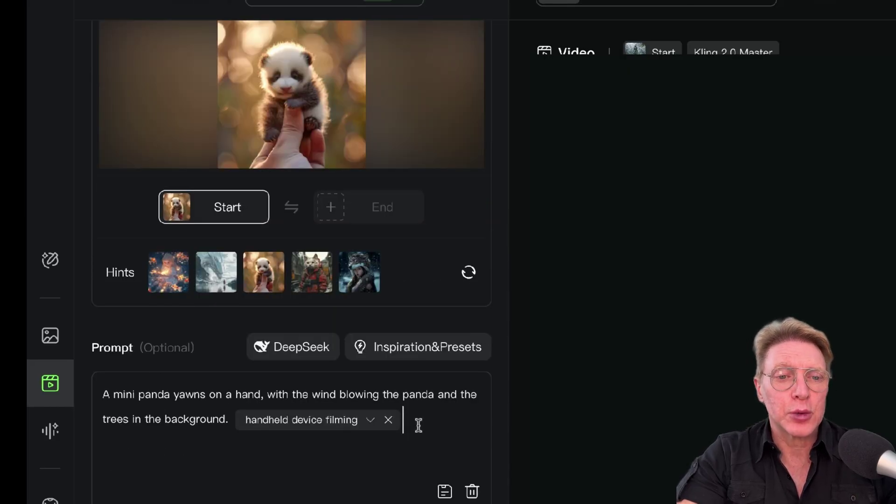
left_click_drag(393, 423, 97, 396)
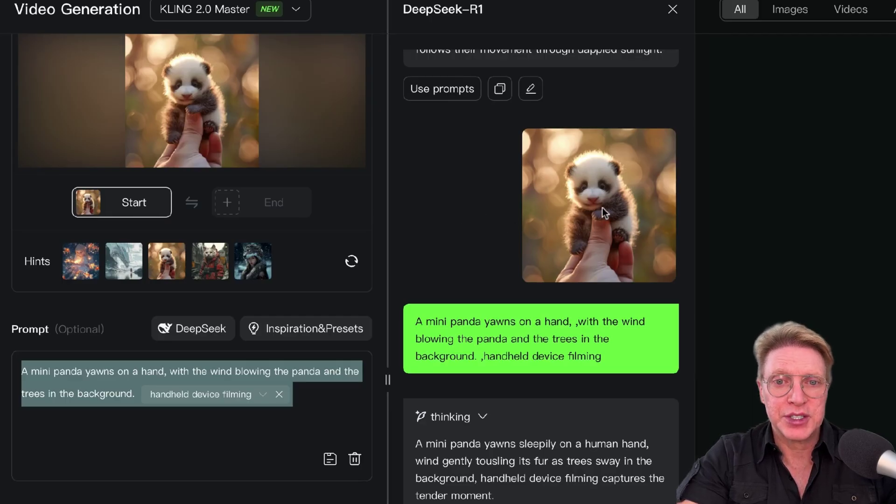
- Review DeepSeek-R1's rewritten version of the mini panda prompt, and close the assistant
scroll(626, 191, "up", 1)
scroll(627, 190, "down", 1)
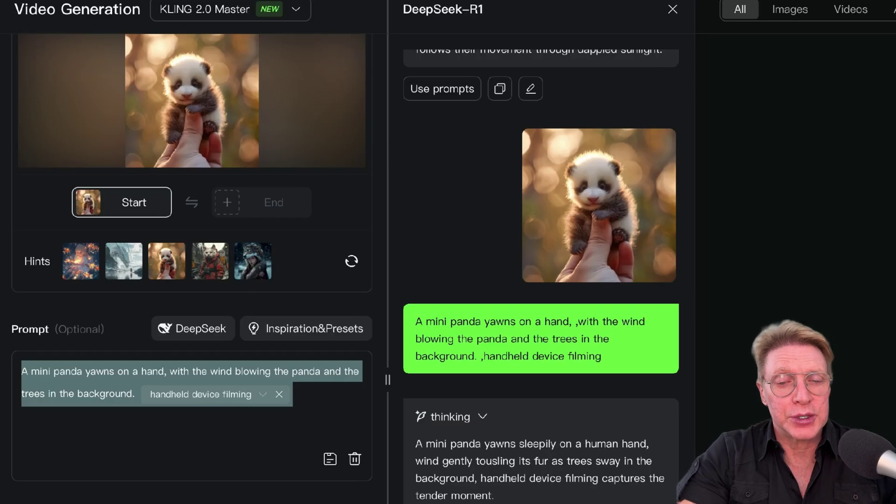
left_click(672, 10)
scroll(238, 331, "down", 1)
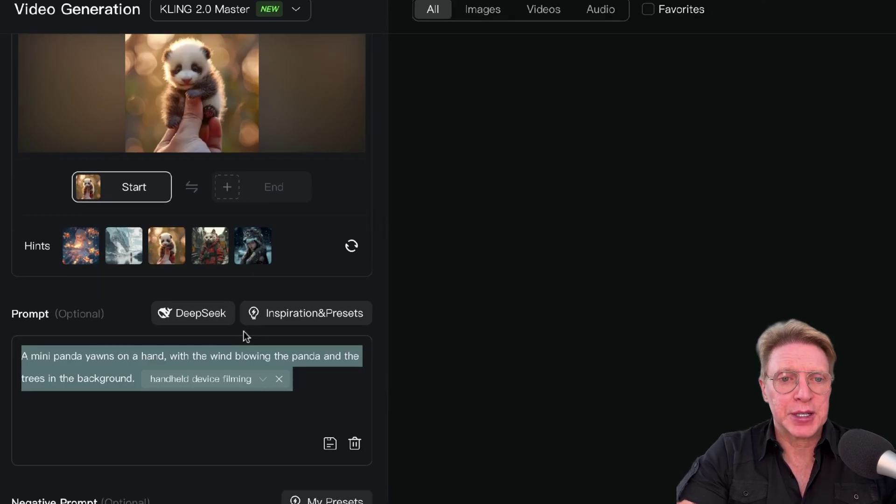
- Preview the Lens entries in the Prompt Dictionary and set the panda prompt's camera tag to "the camera zooms out"
left_click(314, 324)
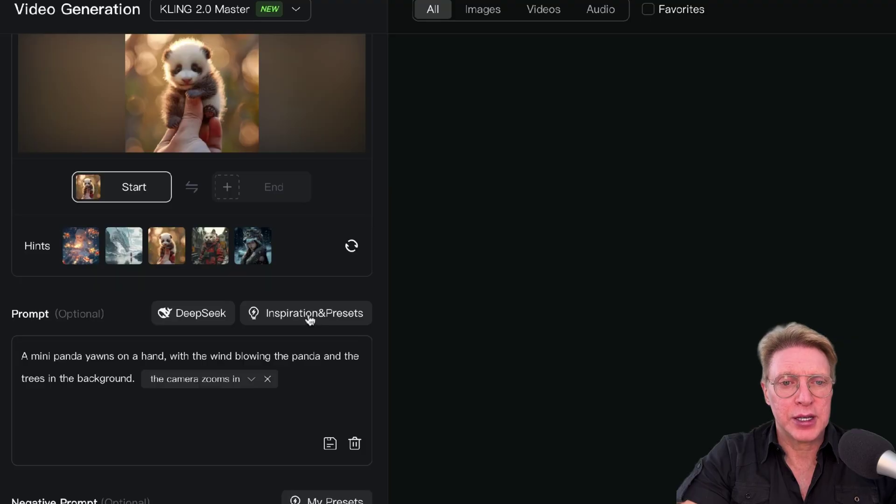
left_click(311, 319)
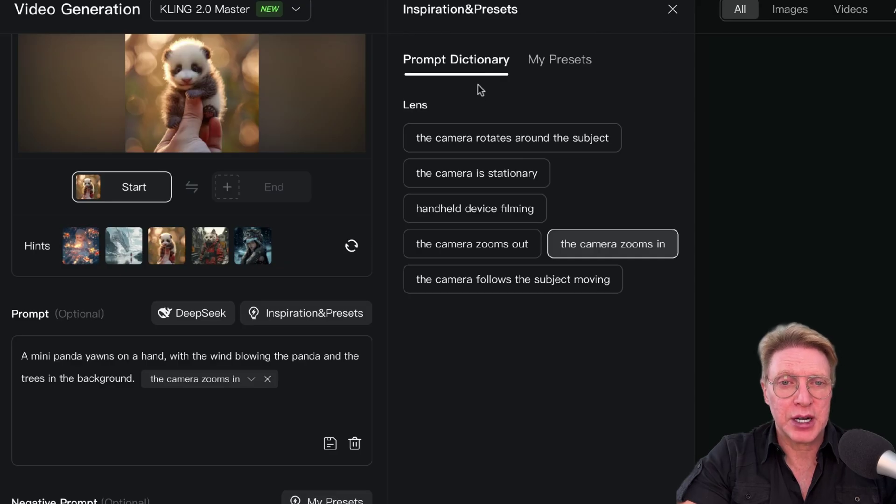
mouse_move(494, 140)
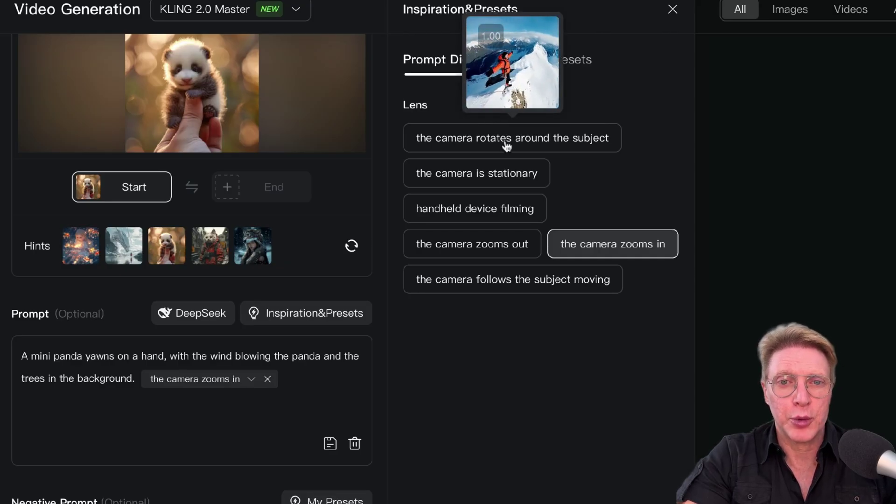
mouse_move(506, 180)
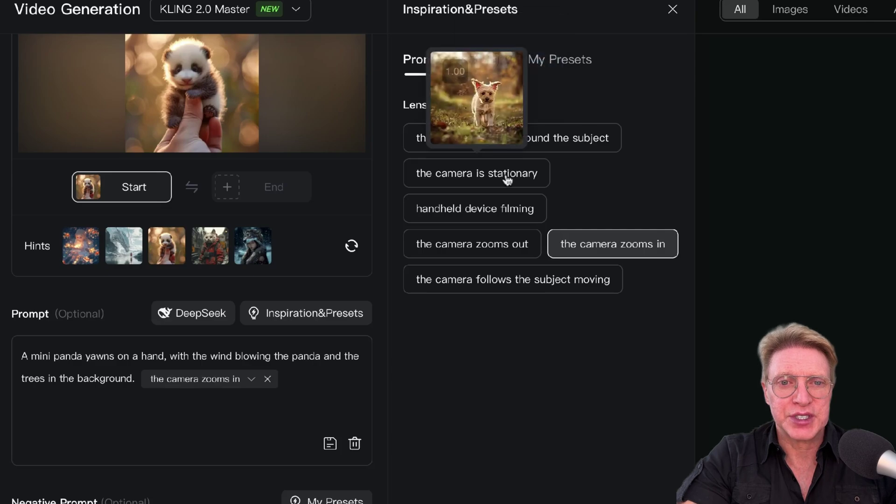
mouse_move(503, 218)
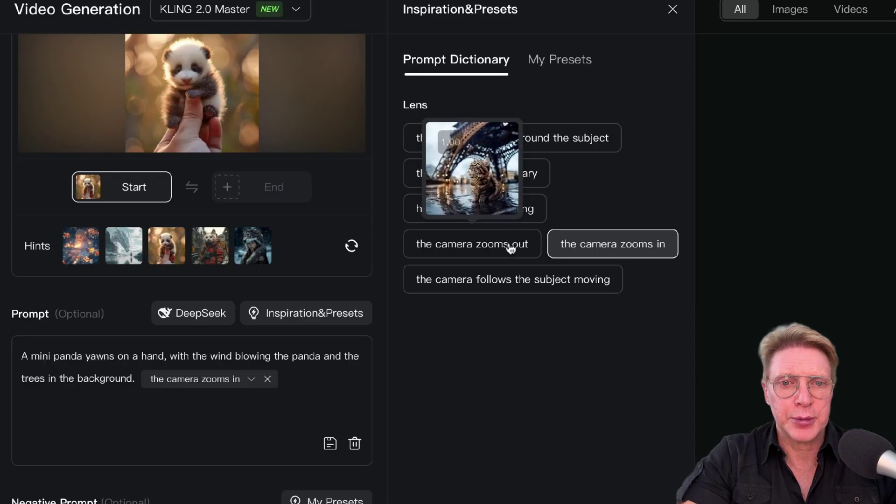
left_click(510, 249)
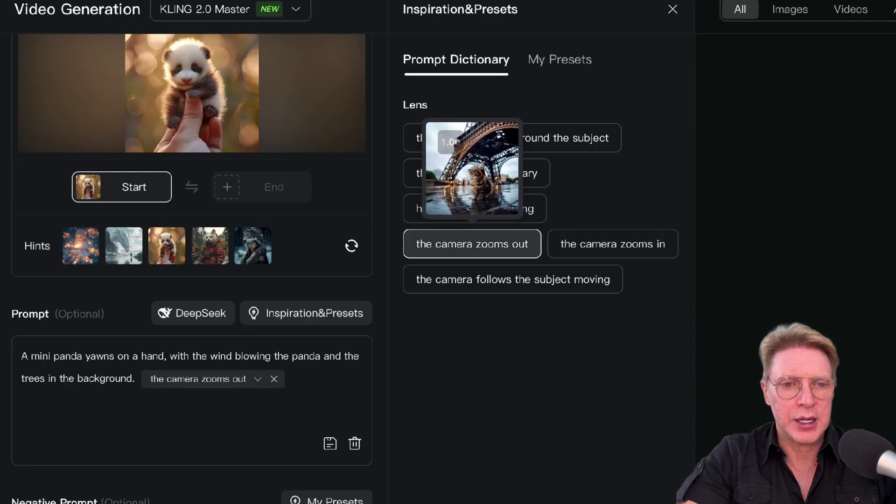
left_click(307, 385)
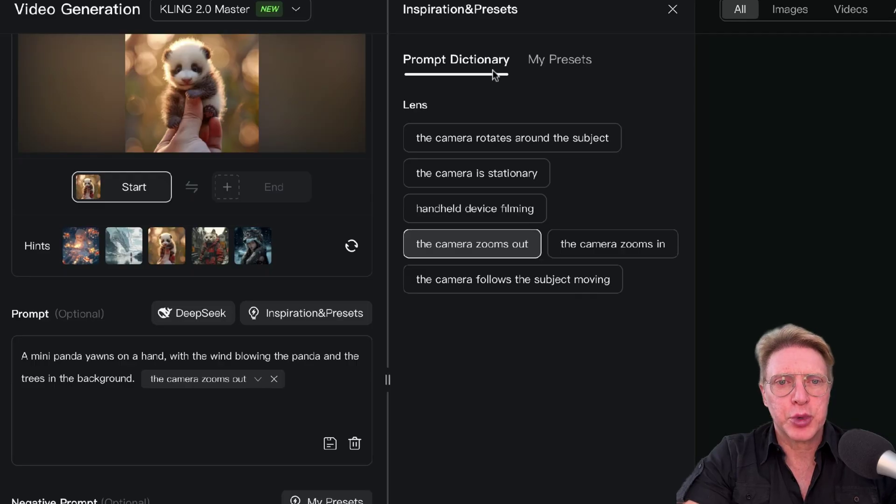
- Show the saved presets and save the current mini panda prompt as a new preset
left_click(567, 68)
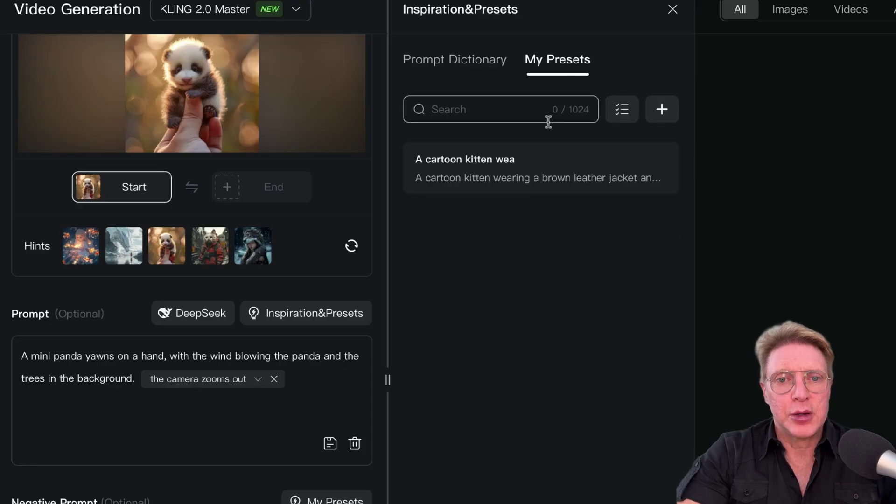
mouse_move(545, 156)
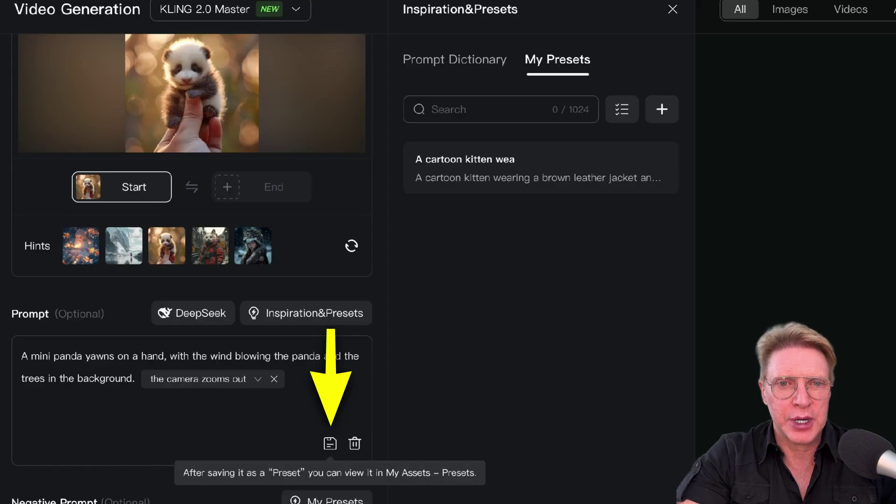
left_click(330, 444)
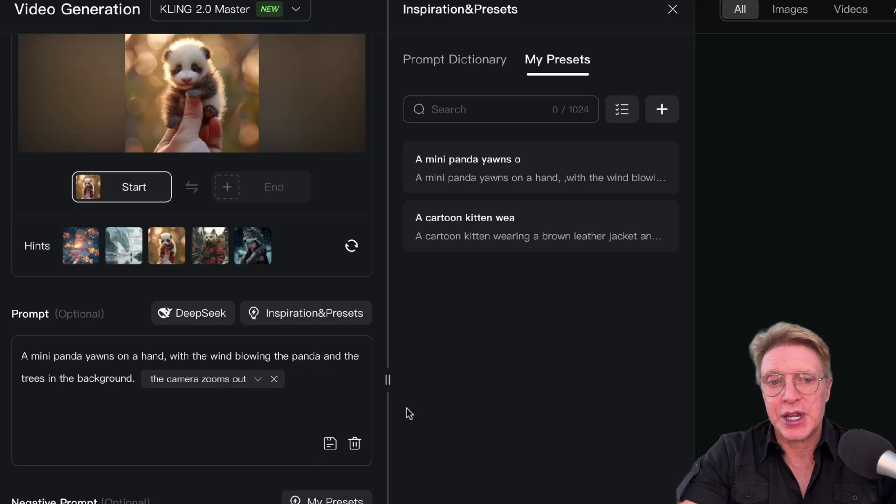
- Replace the prompt with the saved cartoon kitten preset and close the presets
left_click(540, 231)
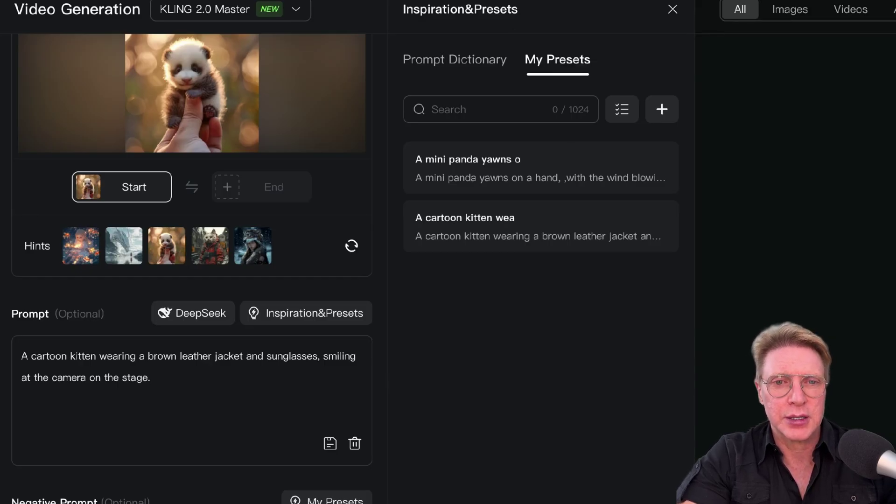
left_click(673, 11)
scroll(187, 469, "down", 1)
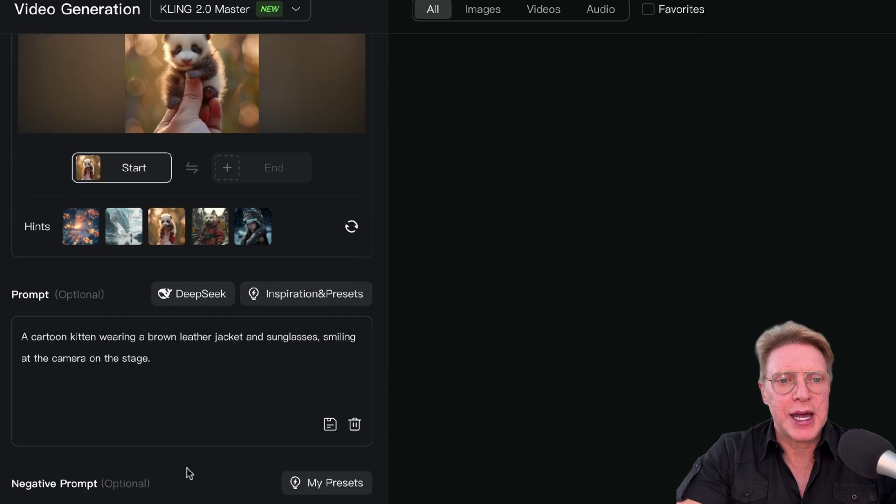
- Check the available video durations and numbers of outputs, leaving both settings as they are
scroll(187, 468, "down", 6)
left_click(49, 420)
left_click(50, 423)
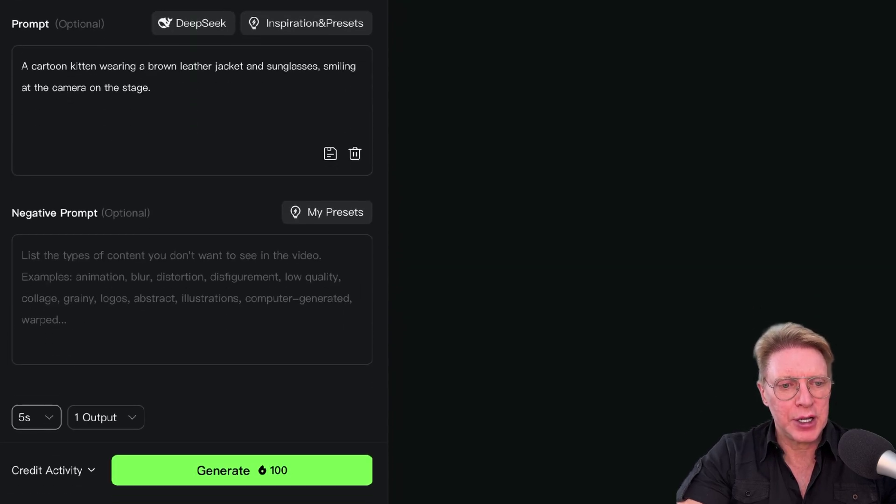
left_click(49, 420)
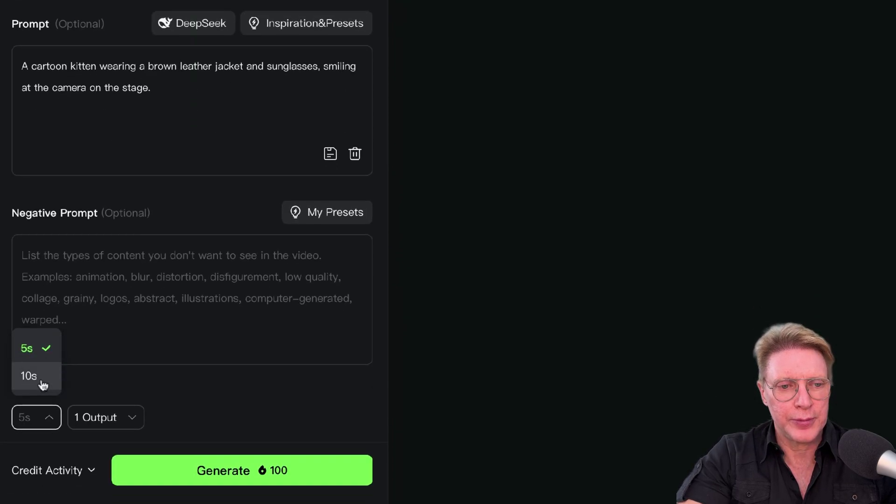
left_click(46, 418)
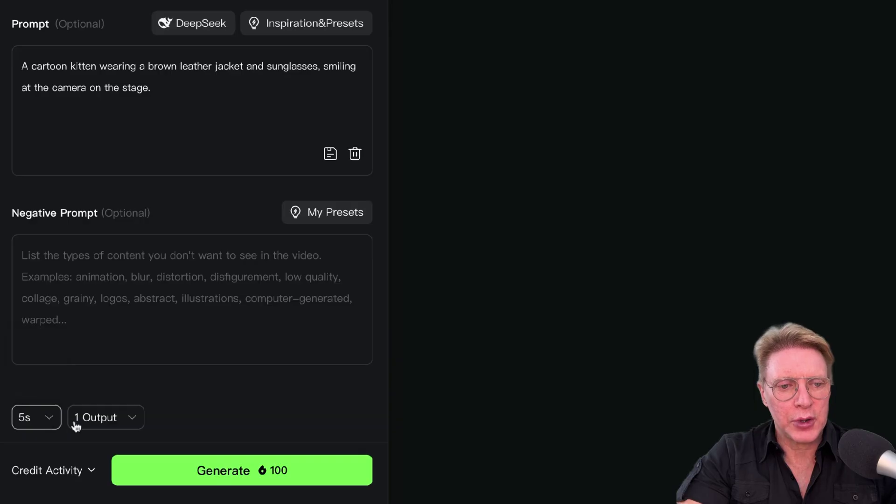
left_click(133, 421)
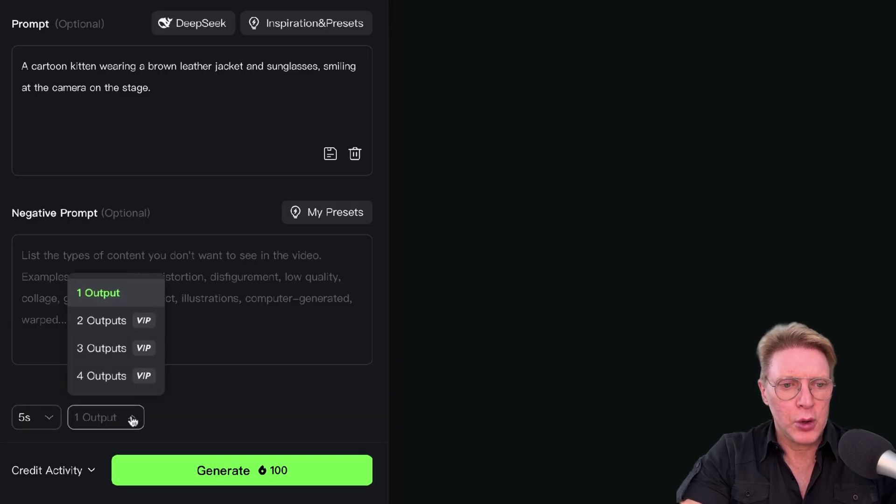
key("Escape")
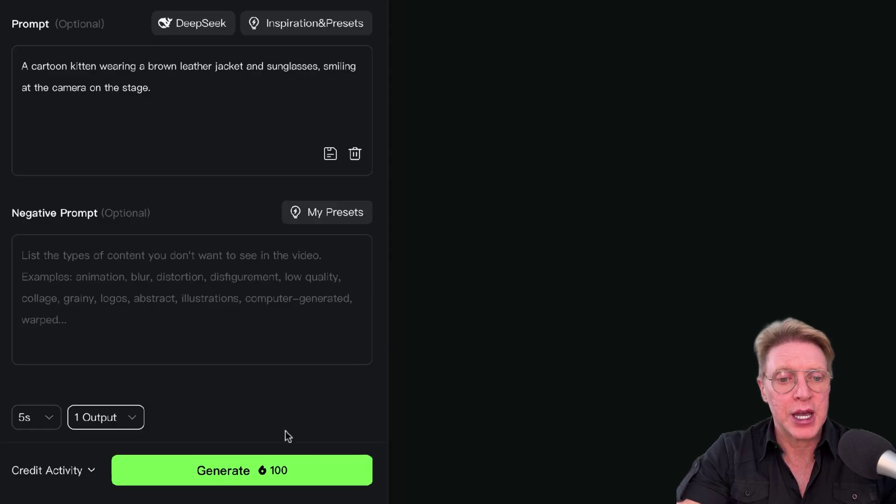
- Try a 10s video duration to compare its credit cost, and return the duration to 5s
left_click(49, 413)
left_click(39, 379)
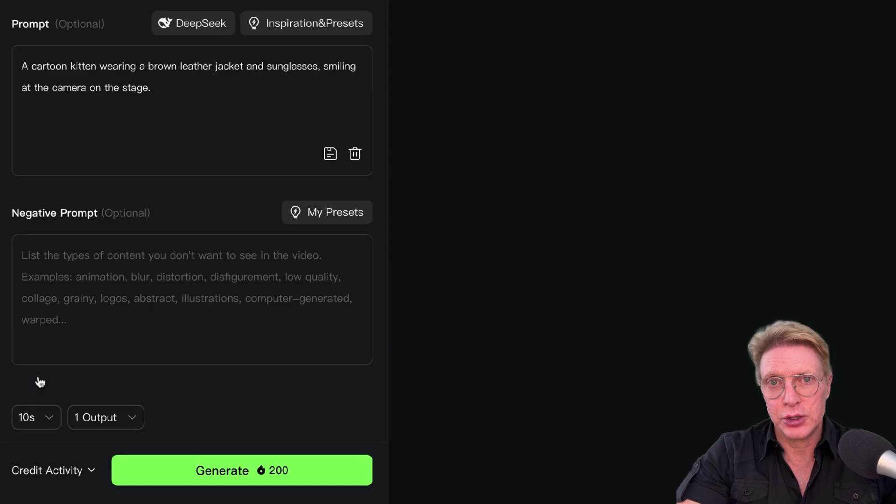
left_click(49, 418)
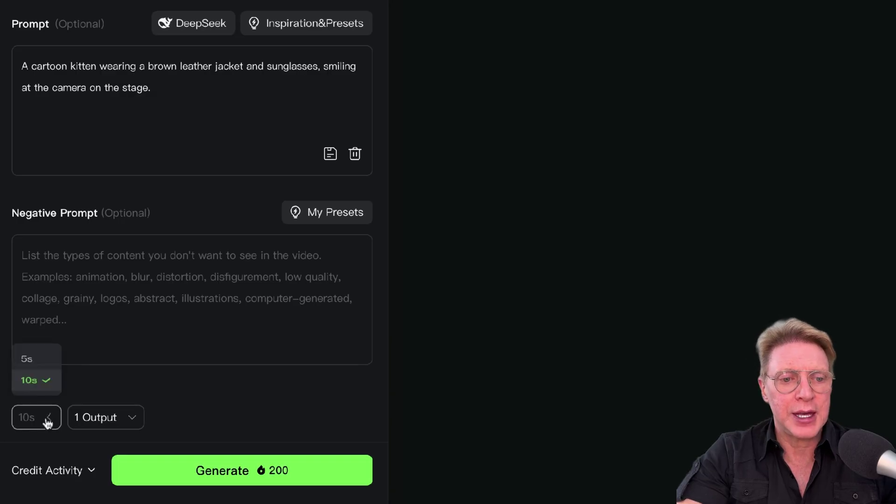
left_click(28, 357)
left_click(134, 420)
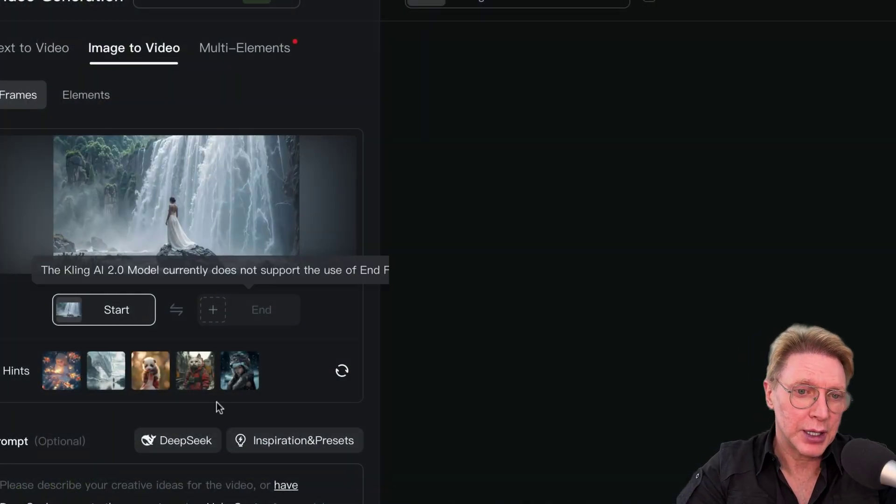
- Open DeepSeek and enter a request for an image-to-video prompt covering Focal Subject Movement, Other Movement, Camera Movement, Unique Details, and Style and Mood
left_click(192, 444)
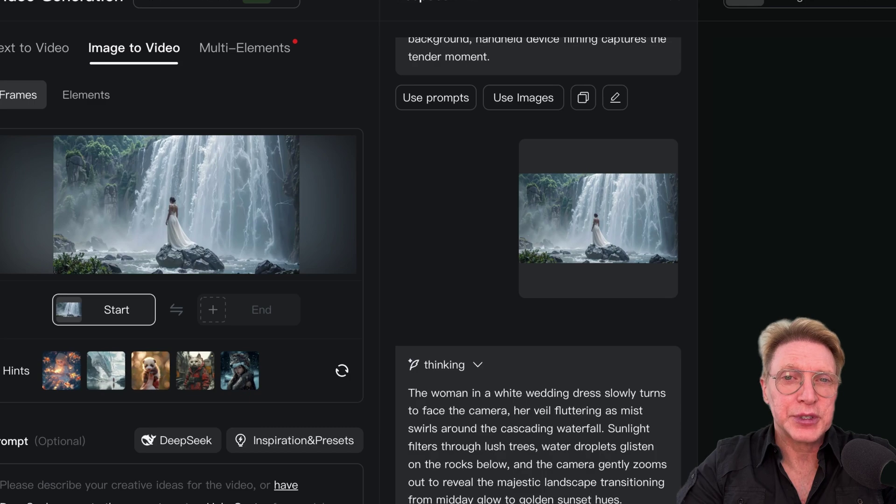
scroll(355, 252, "down", 6)
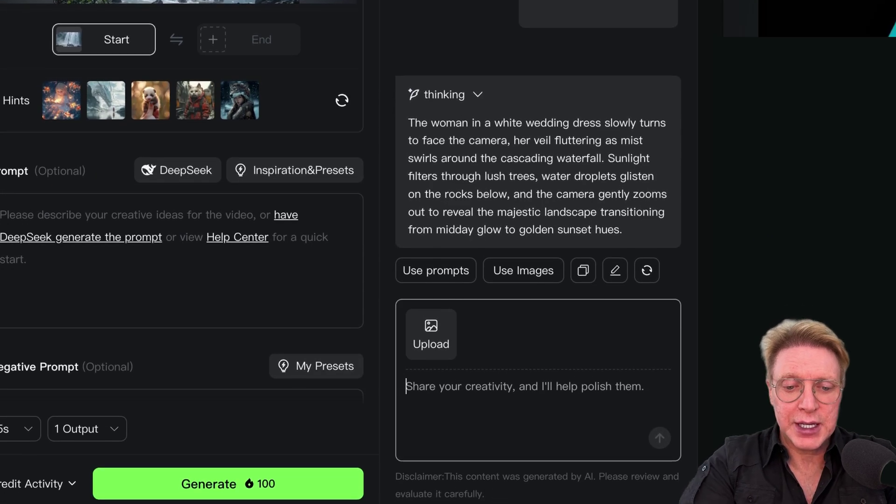
type("- Focal Subject Movement - Other Movement - Camera Movement - Unique Details - Style and Mood")
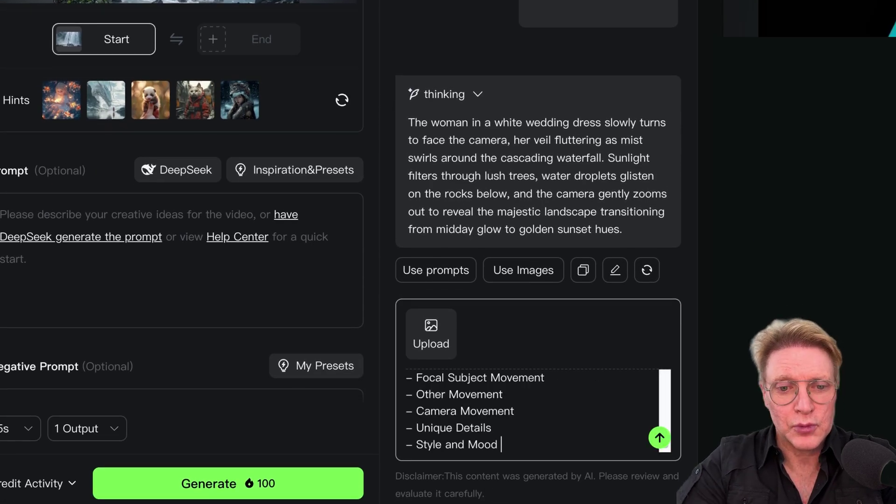
- Read through the entered DeepSeek request, from the opening instructions and the 5-second limit to the framework list
scroll(616, 402, "up", 5)
scroll(615, 403, "down", 2)
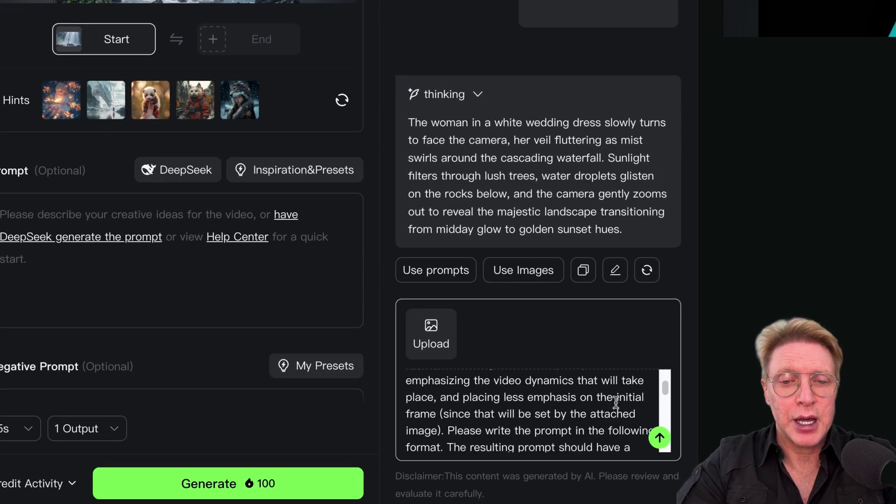
scroll(616, 402, "up", 2)
scroll(537, 411, "down", 8)
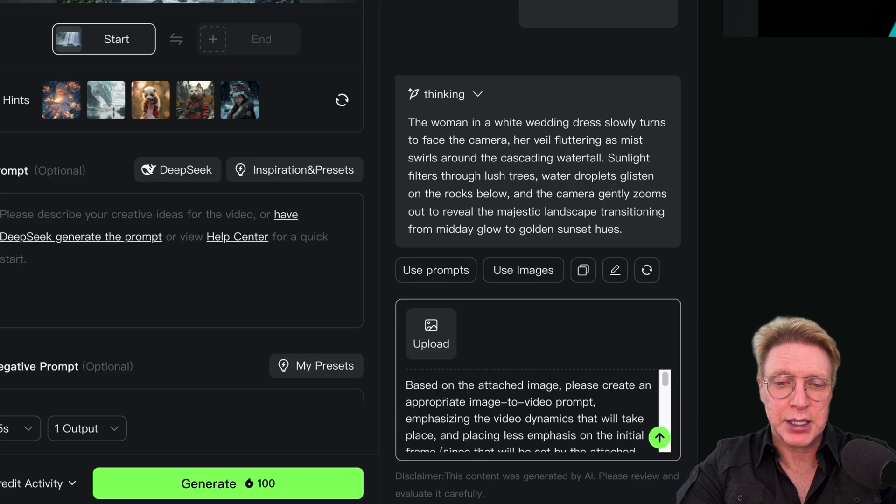
scroll(537, 411, "down", 4)
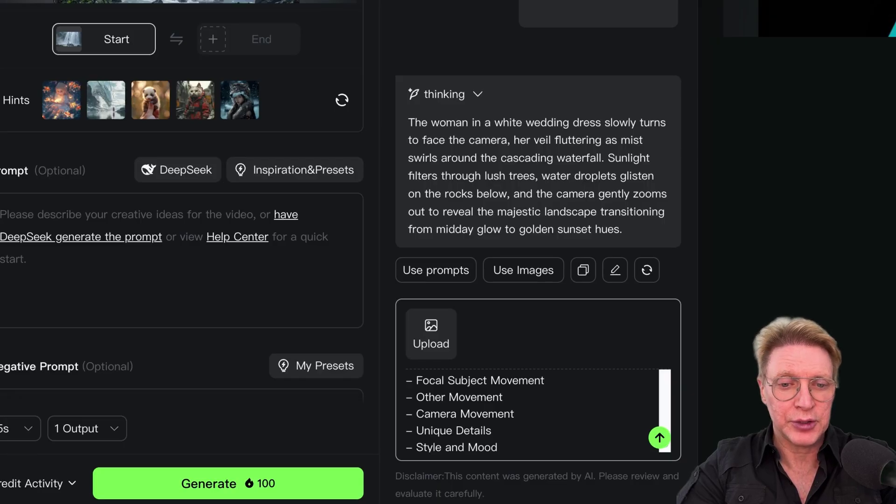
key("ctrl+v")
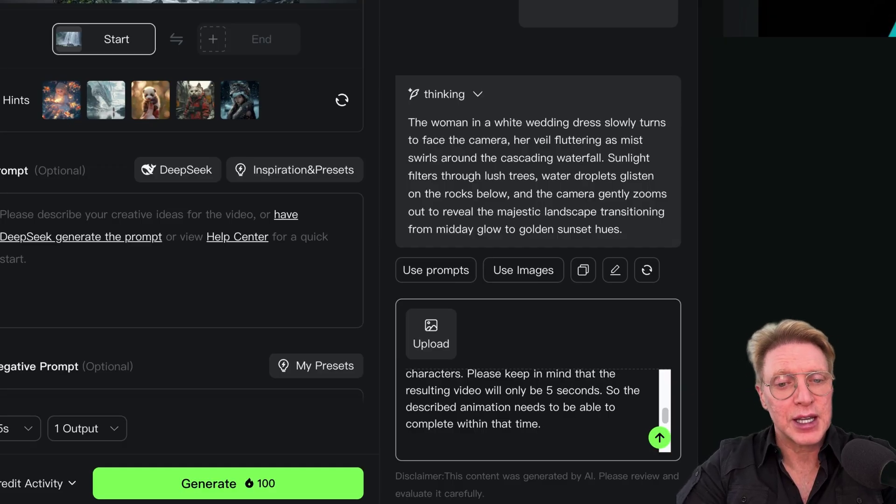
type("Framework – Focal Subject Movement – Other Movement – Camera Movement")
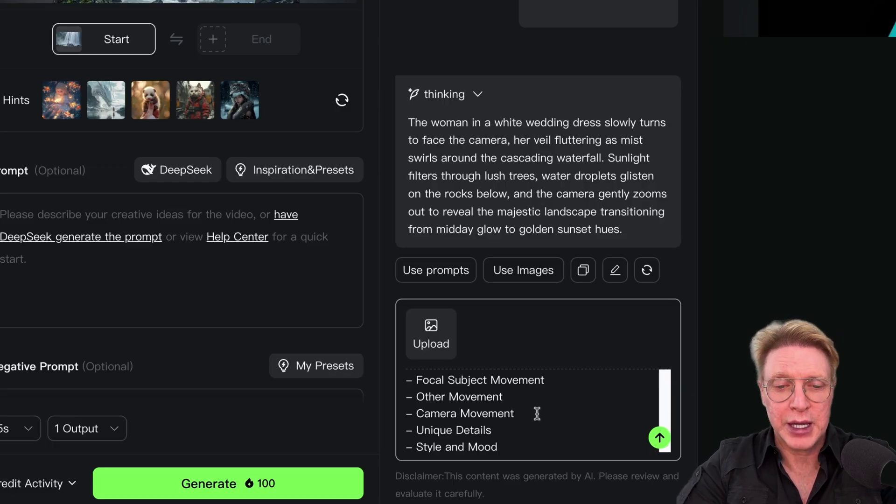
- Send the structured prompt request to DeepSeek, and generate one 5s waterfall video from the resulting prompt
scroll(537, 413, "down", 1)
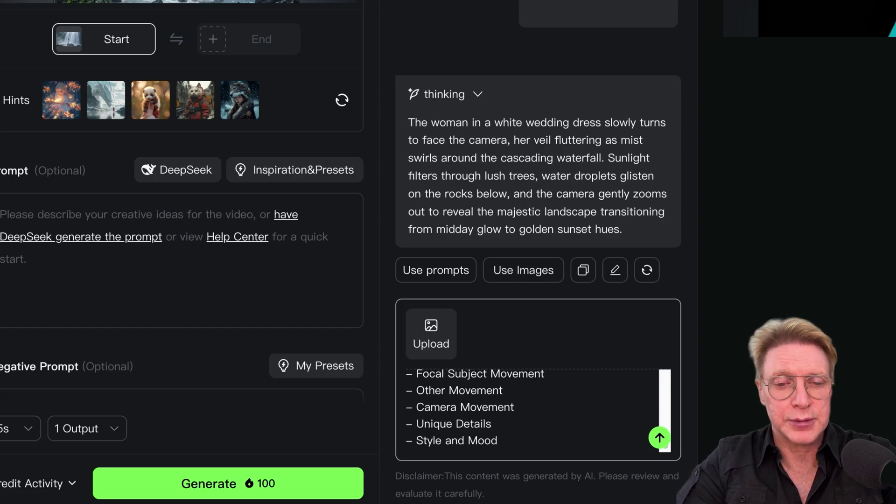
scroll(578, 422, "down", 1)
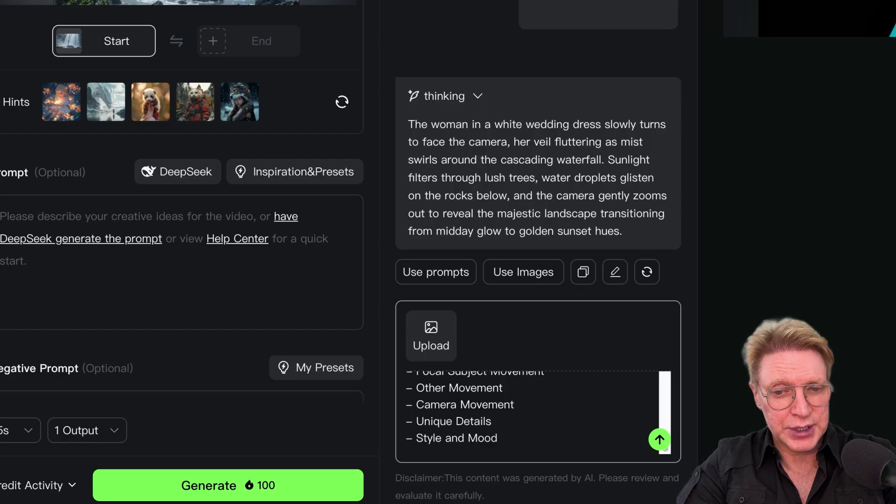
left_click(660, 439)
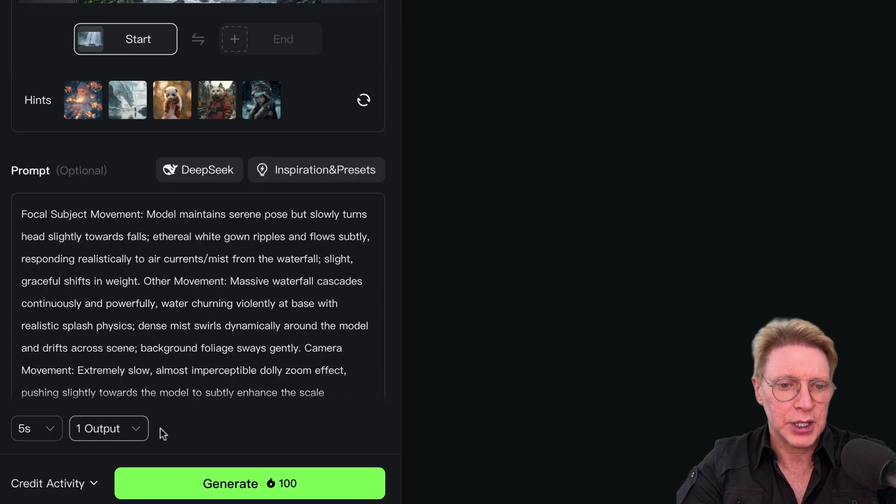
left_click(345, 485)
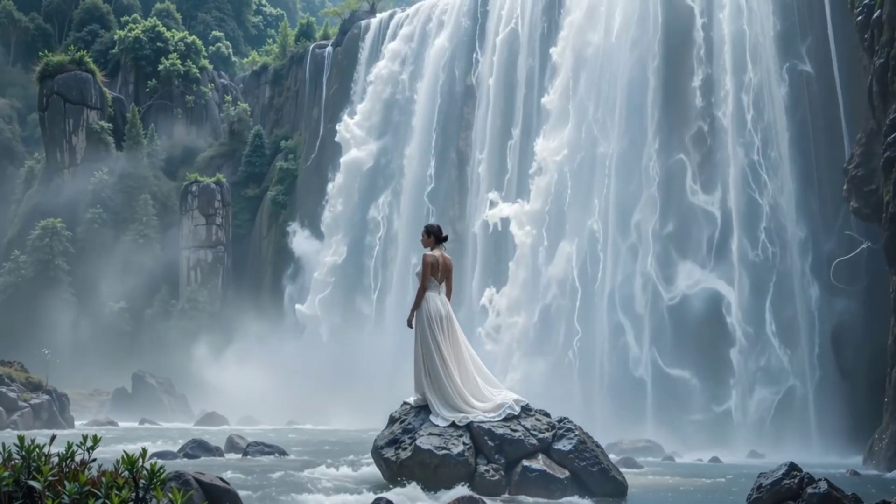
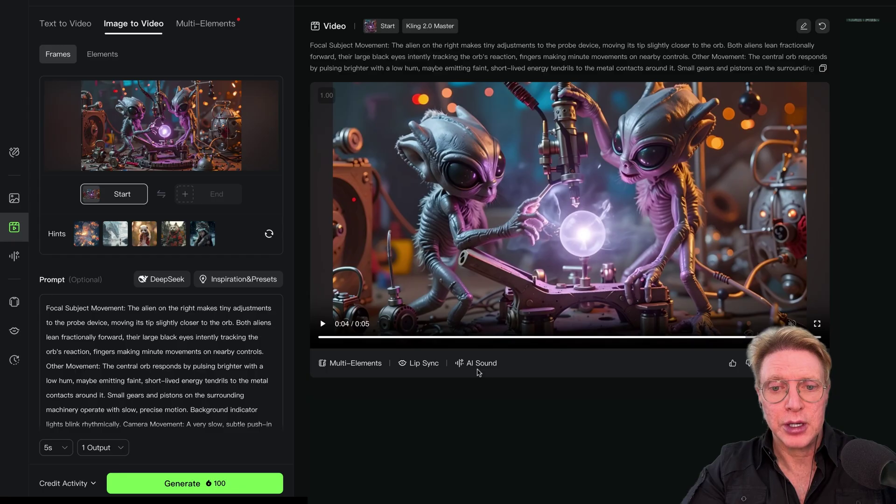
- Open AI Sound for the alien orb video, and shorten its sound prompt by deleting the word "subtle" before "vapor vents"
left_click(480, 371)
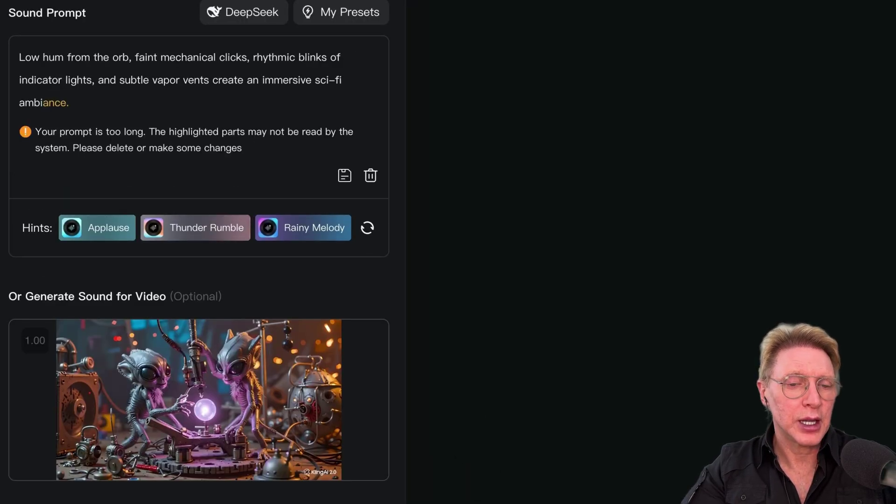
triple_click(92, 110)
left_click_drag(92, 110, 21, 67)
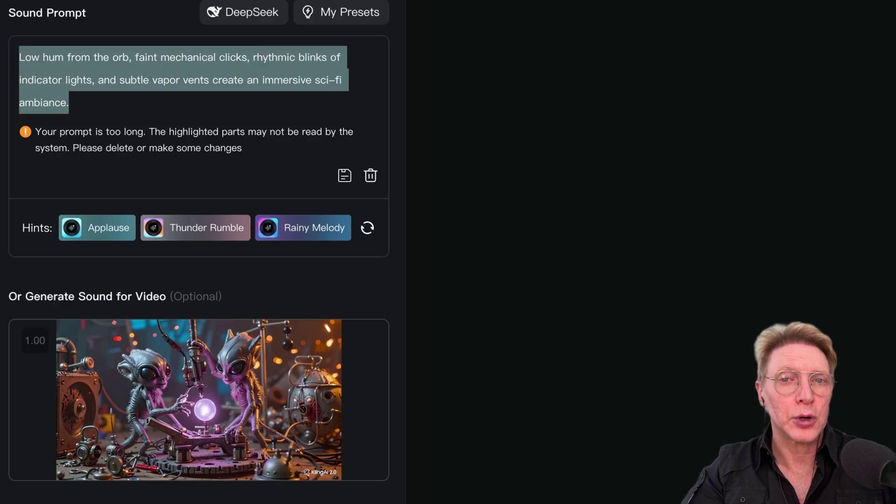
left_click(105, 106)
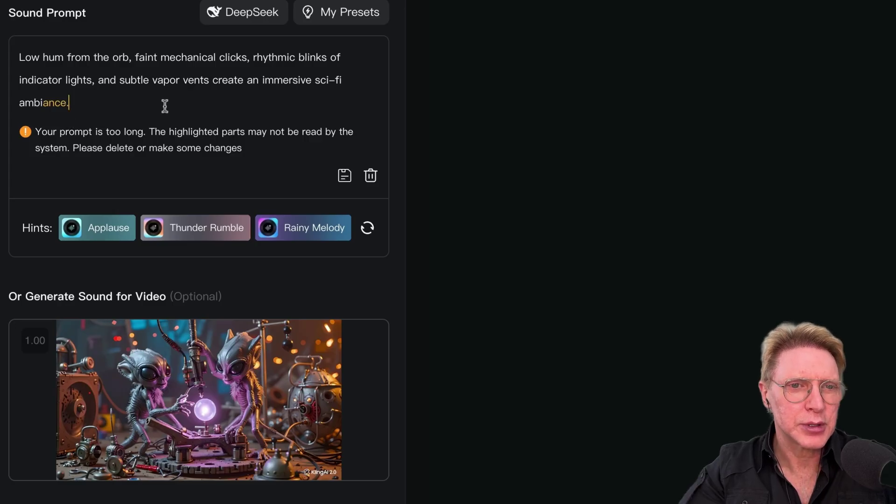
double_click(133, 79)
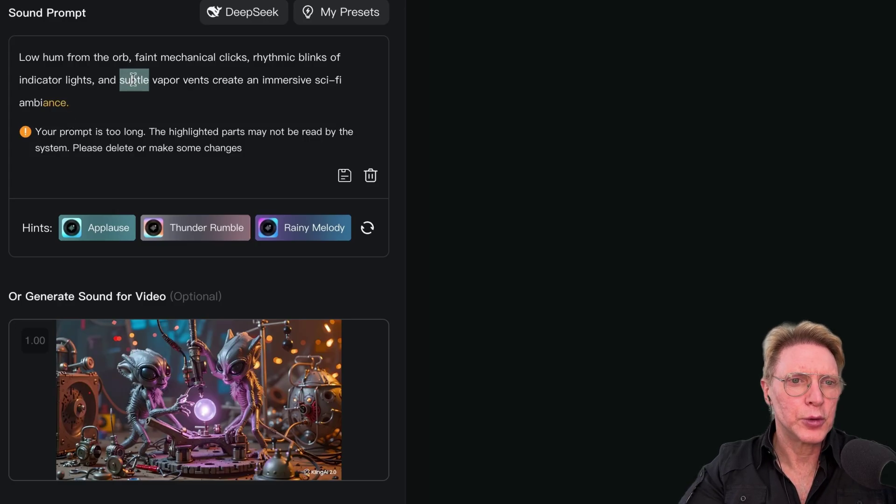
key("BackSpace")
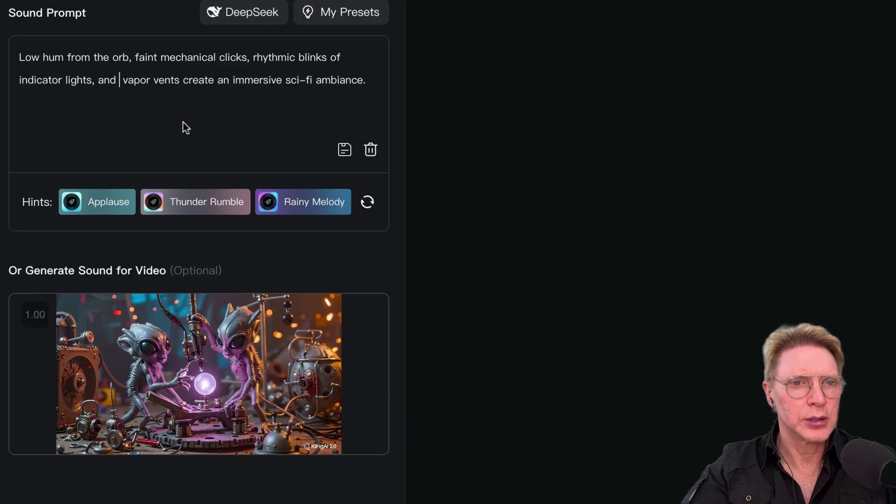
key("BackSpace")
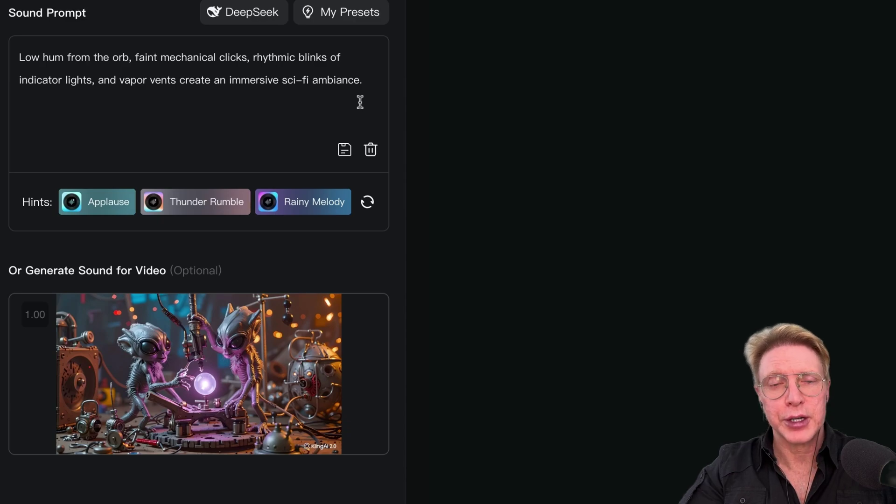
- Generate sound for the alien orb video from the shortened prompt, and play the video with the first sound variant
scroll(366, 486, "down", 4)
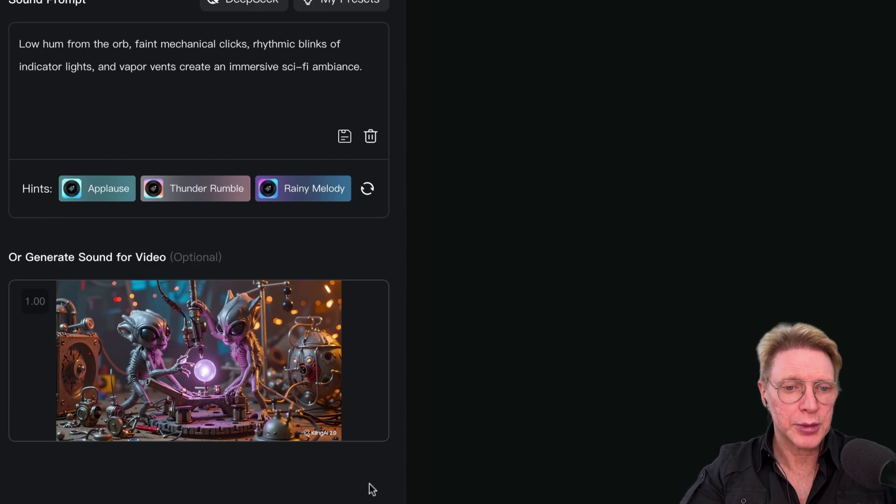
scroll(341, 481, "down", 2)
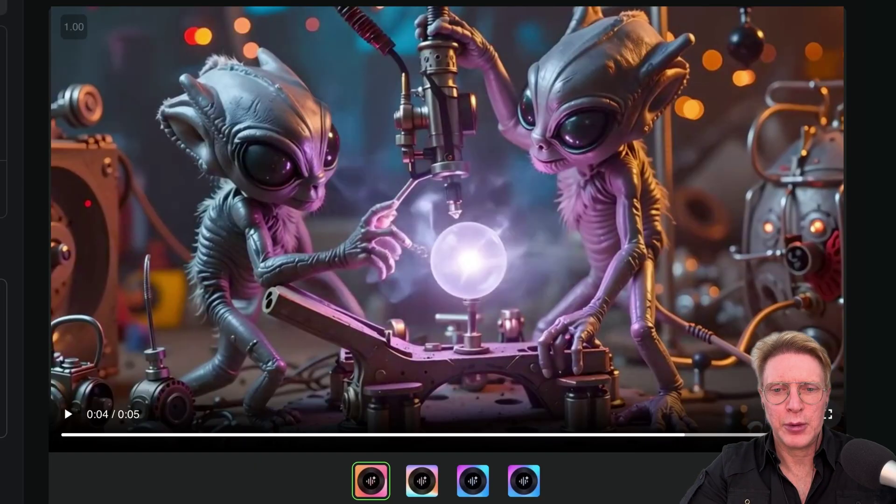
left_click(63, 405)
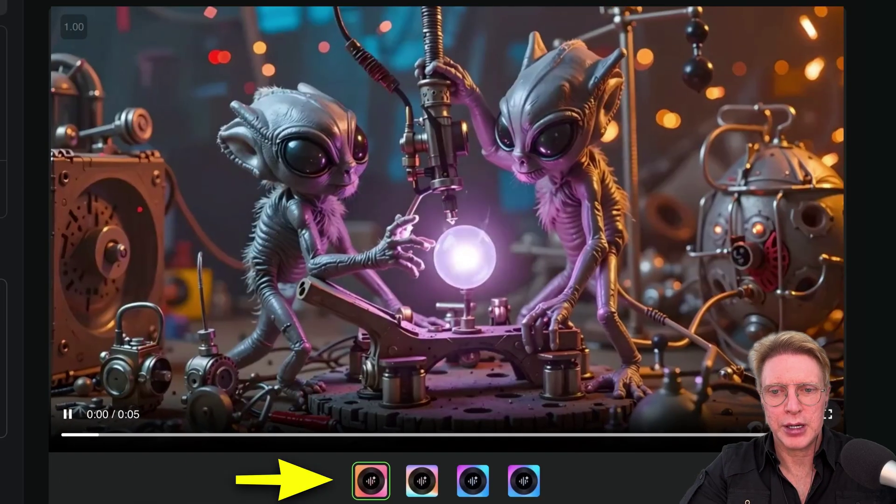
left_click(63, 405)
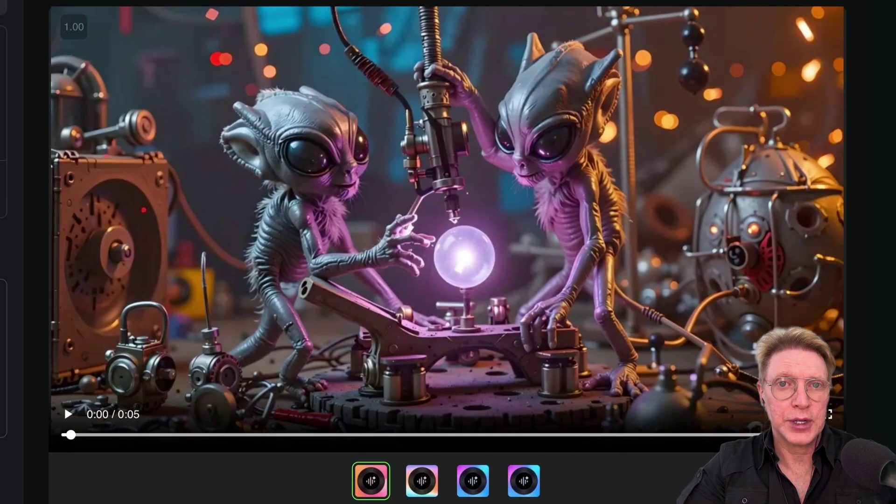
left_click(64, 405)
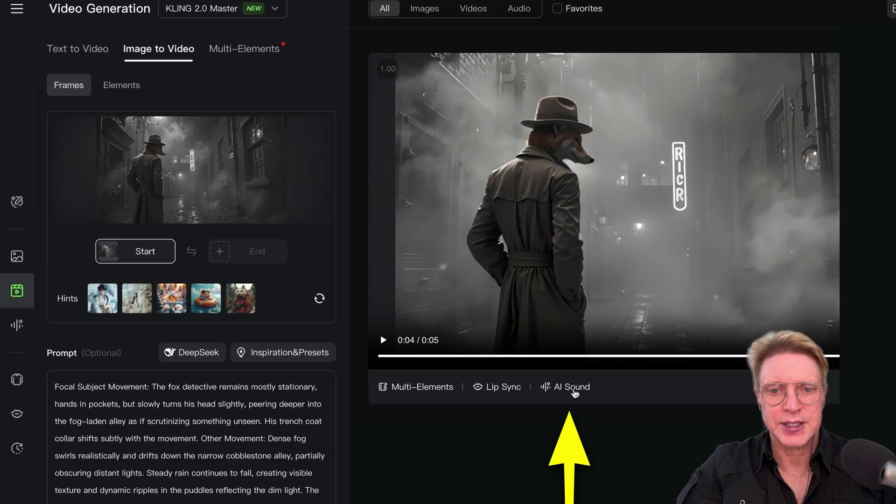
- Open AI Sound for the fox detective video
left_click(572, 388)
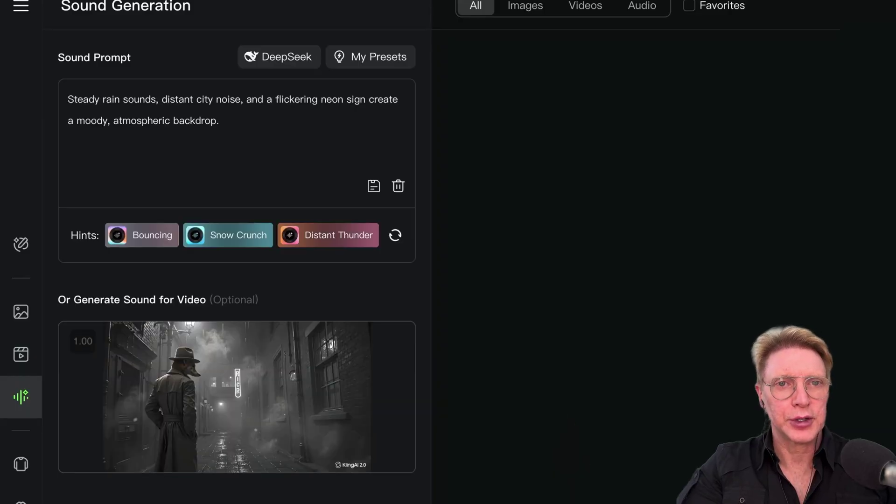